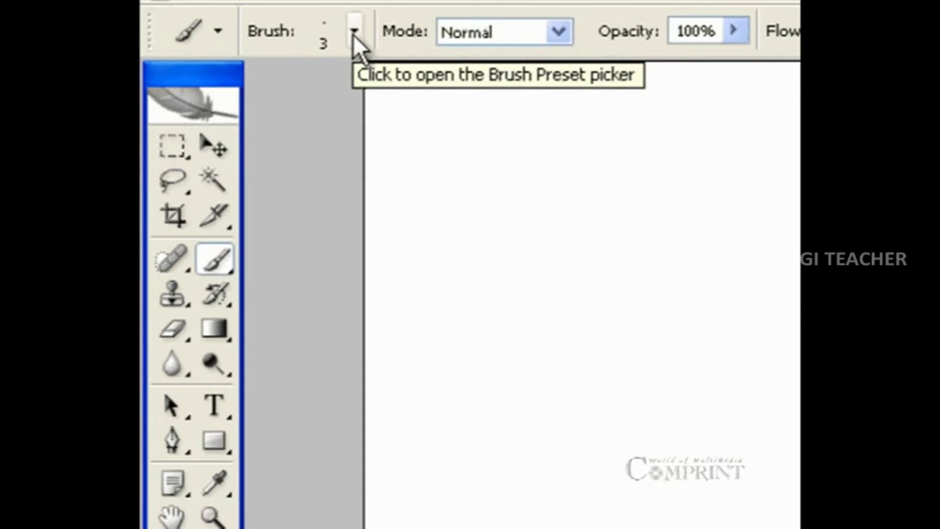
Choose the 17 px soft brush, resized to 15 px with hardness about 1%
click(354, 35)
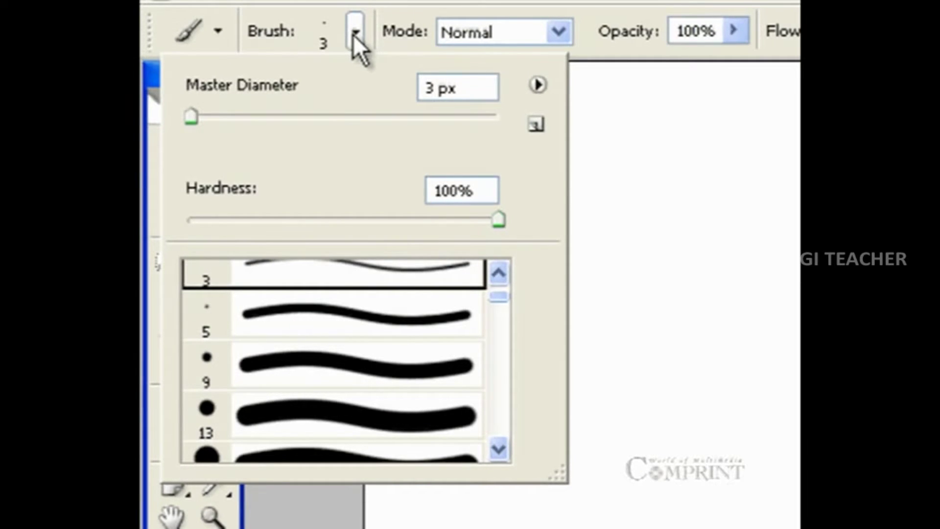
drag(504, 297, 506, 311)
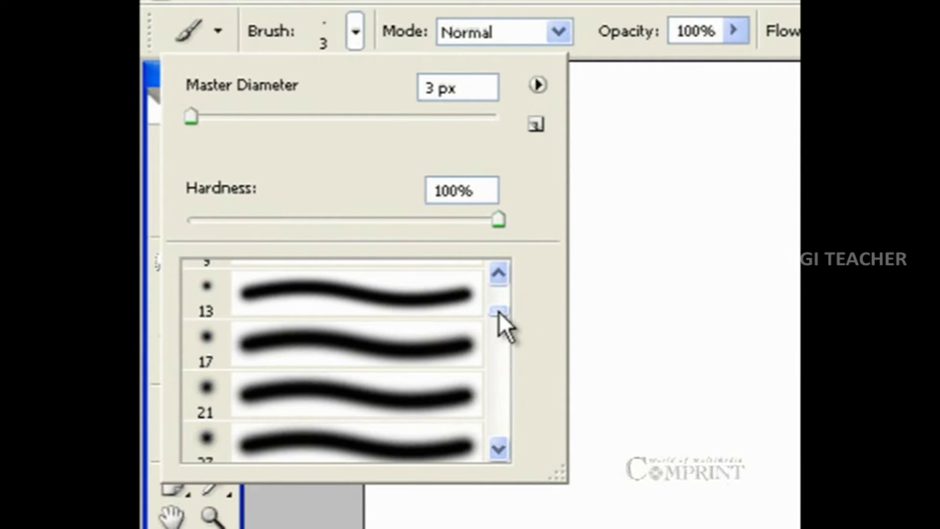
click(440, 340)
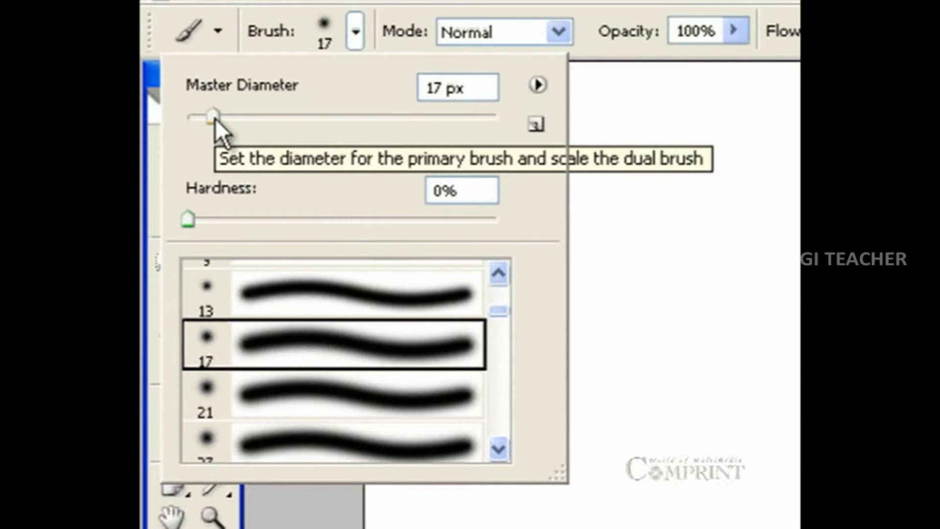
drag(215, 118, 212, 119)
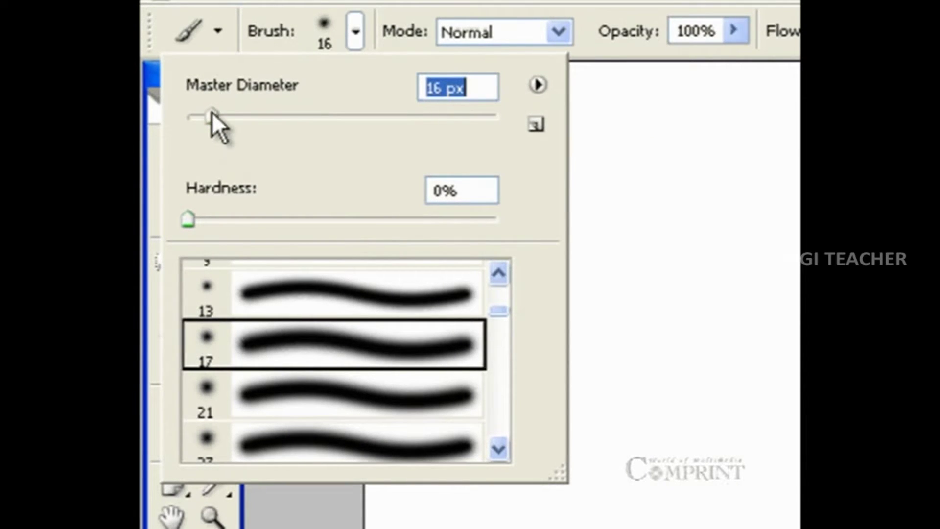
drag(216, 120, 233, 118)
mouse_move(310, 120)
mouse_down()
mouse_move(401, 120)
mouse_move(211, 120)
mouse_up()
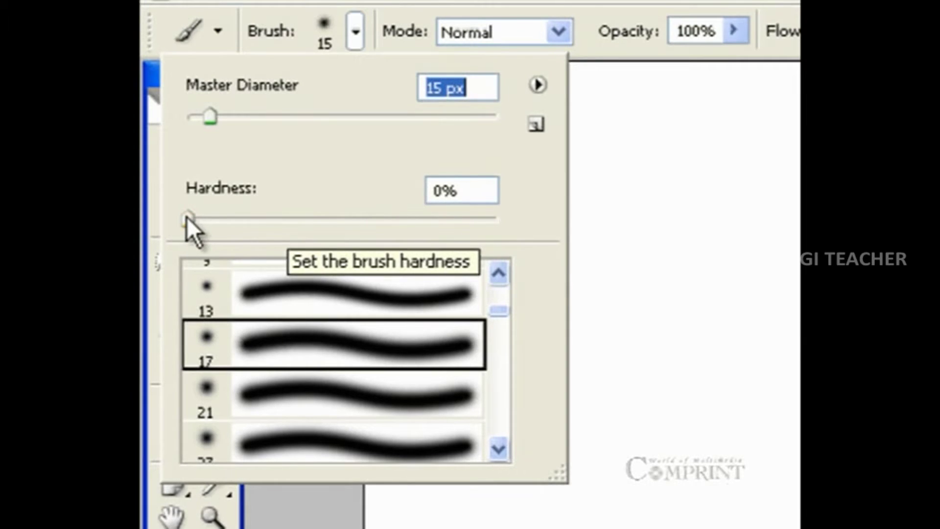
drag(187, 217, 196, 140)
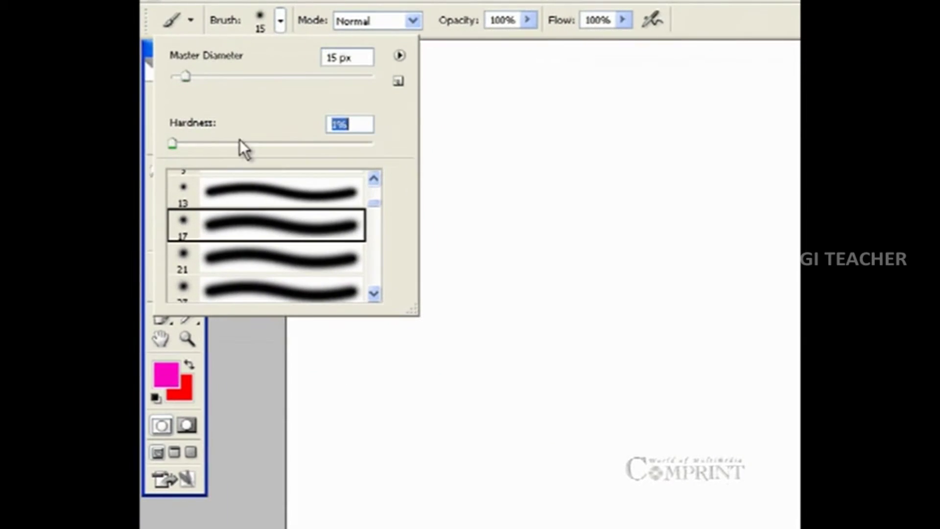
Paint a pink U-shaped test stroke on the canvas, then undo the test strokes
mouse_move(460, 156)
mouse_down()
mouse_move(493, 181)
mouse_move(509, 162)
mouse_move(478, 148)
mouse_move(512, 238)
mouse_move(521, 331)
mouse_move(546, 338)
mouse_up()
key(ctrl+z)
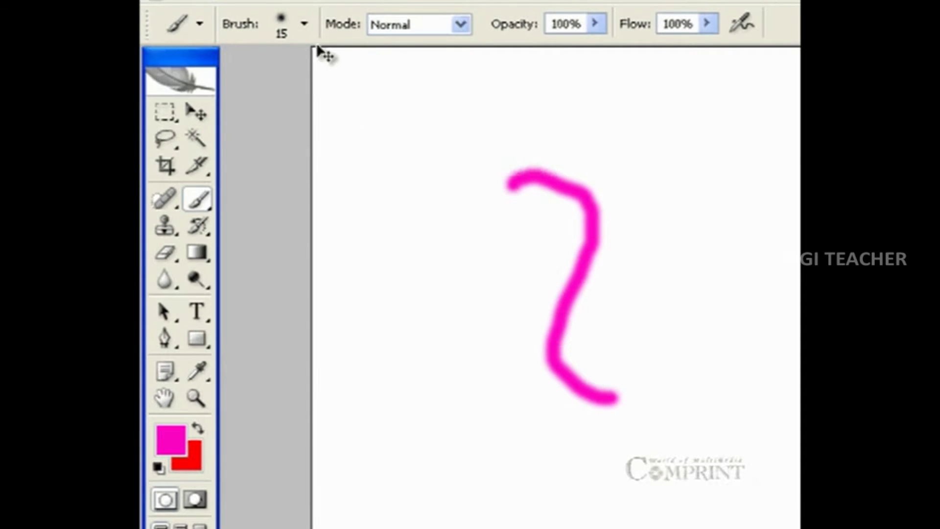
key(ctrl+z)
Paint a short hard-edged pink stroke near the canvas centre with the Hard Round 19 brush
click(304, 26)
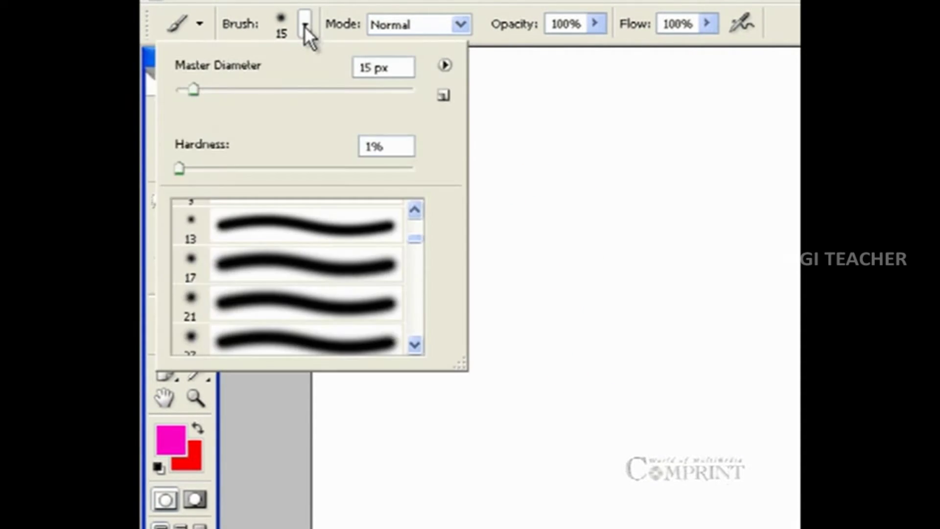
mouse_move(412, 238)
mouse_down()
mouse_move(414, 253)
mouse_move(415, 226)
mouse_move(416, 265)
mouse_move(417, 255)
mouse_up()
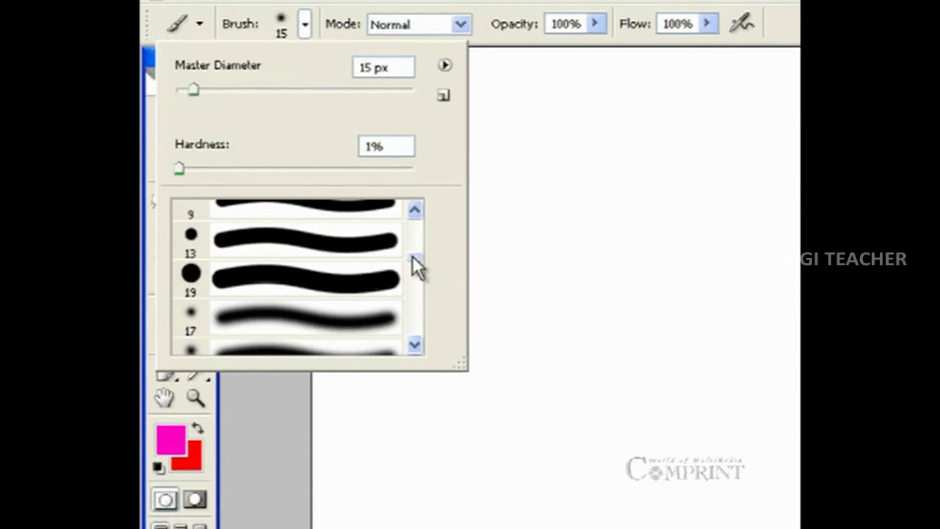
click(377, 283)
drag(560, 199, 602, 254)
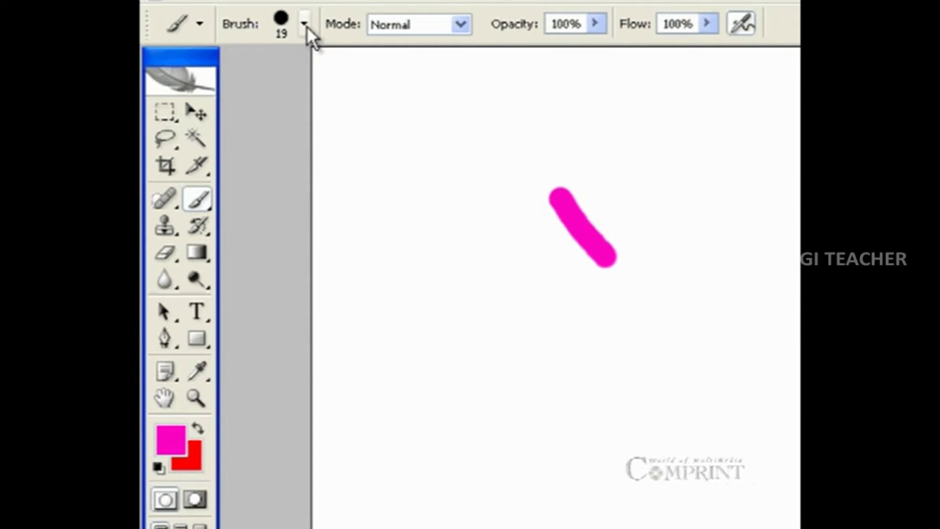
click(304, 24)
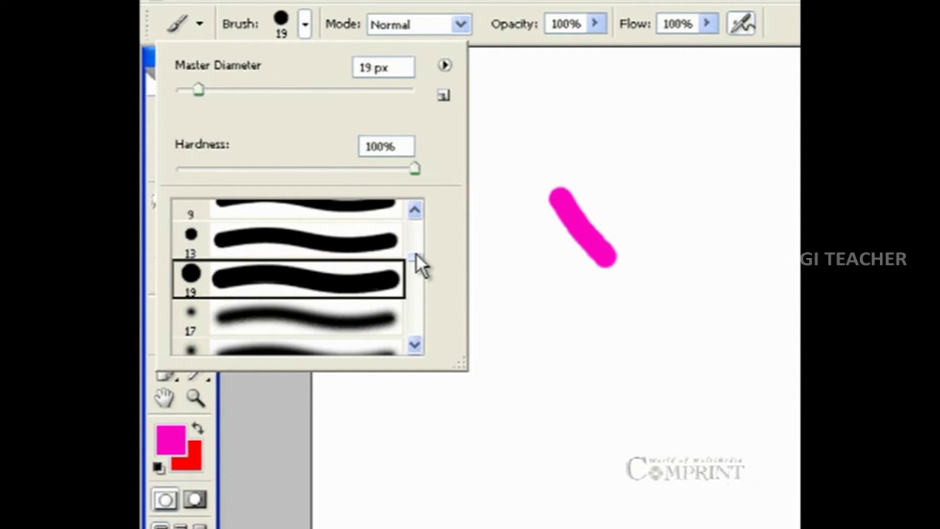
drag(416, 253, 416, 245)
Paint a soft 65 px magenta blob beside the stroke and a thin wavy 9 px line below
click(340, 245)
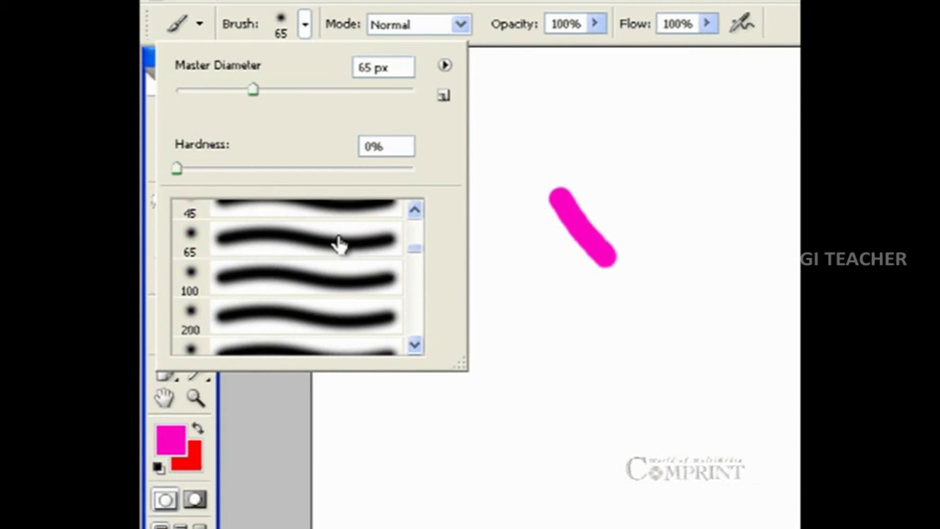
drag(649, 188, 715, 241)
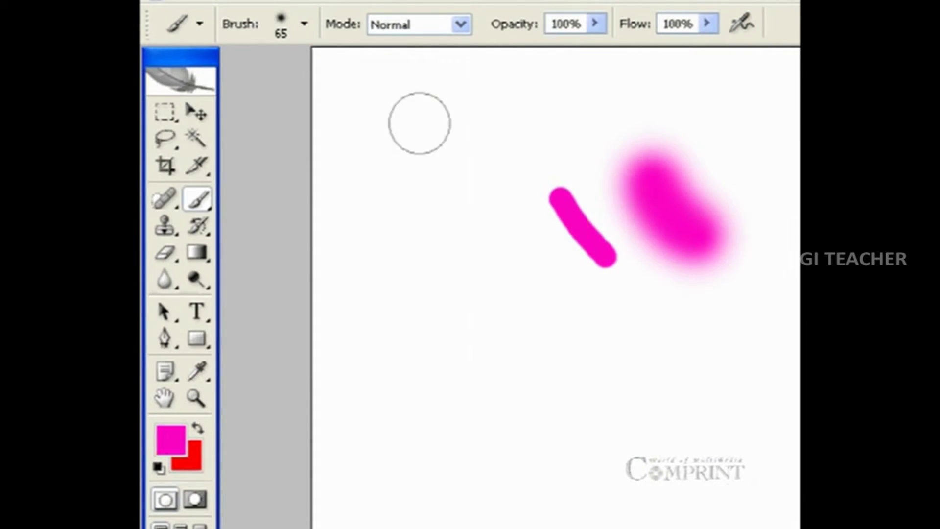
click(304, 24)
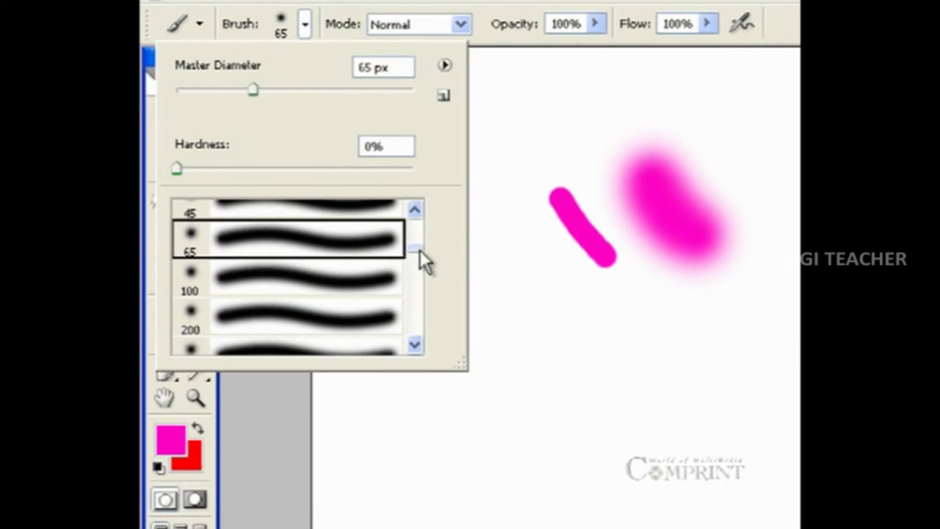
drag(417, 249, 419, 254)
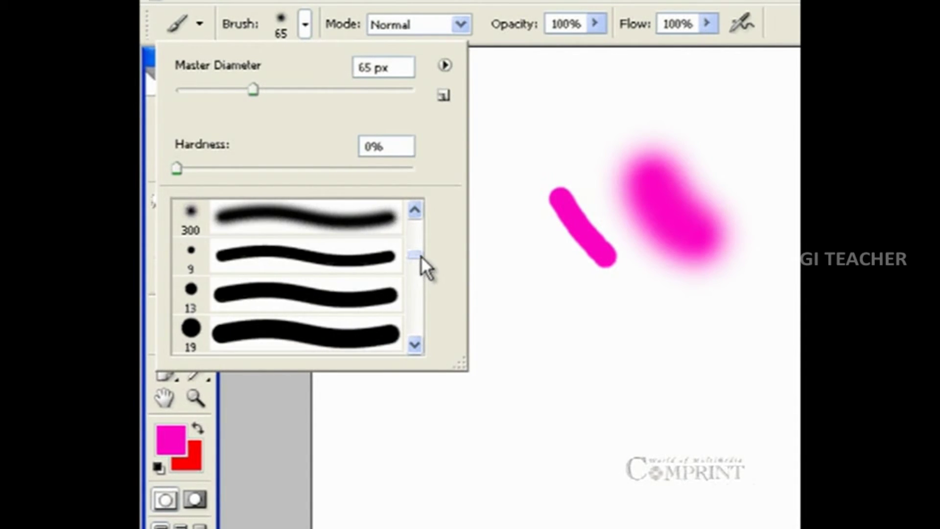
click(368, 272)
mouse_move(544, 322)
mouse_down()
mouse_move(630, 322)
mouse_move(696, 308)
mouse_up()
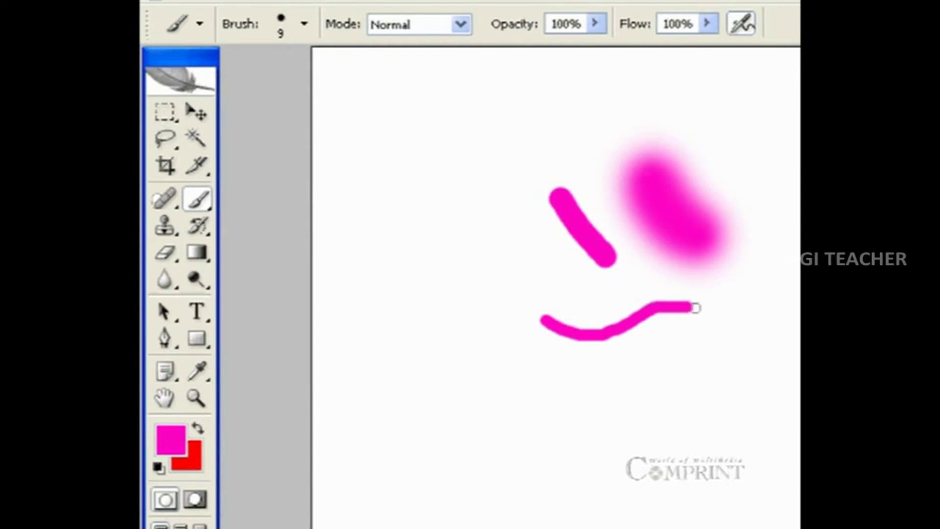
click(304, 22)
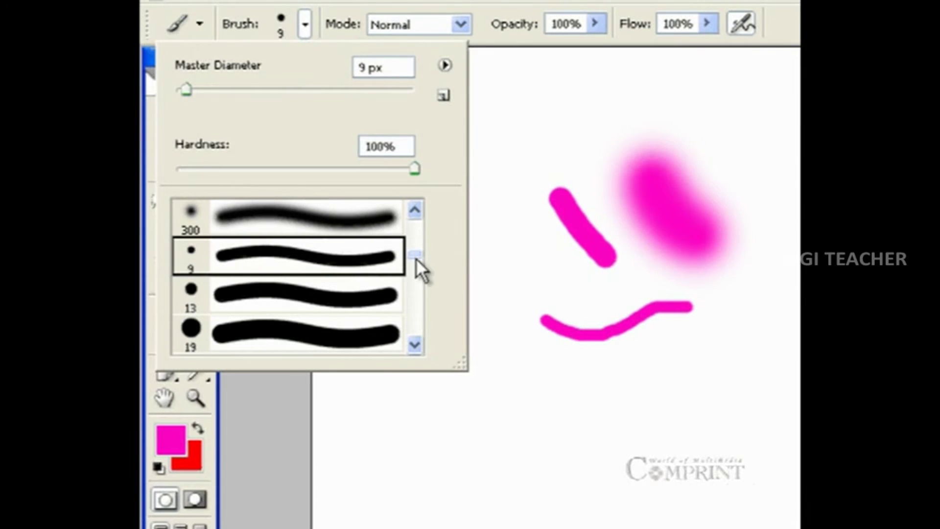
Paint a textured horizontal magenta line below the curve with the 14 px scattered brush
drag(415, 257, 417, 272)
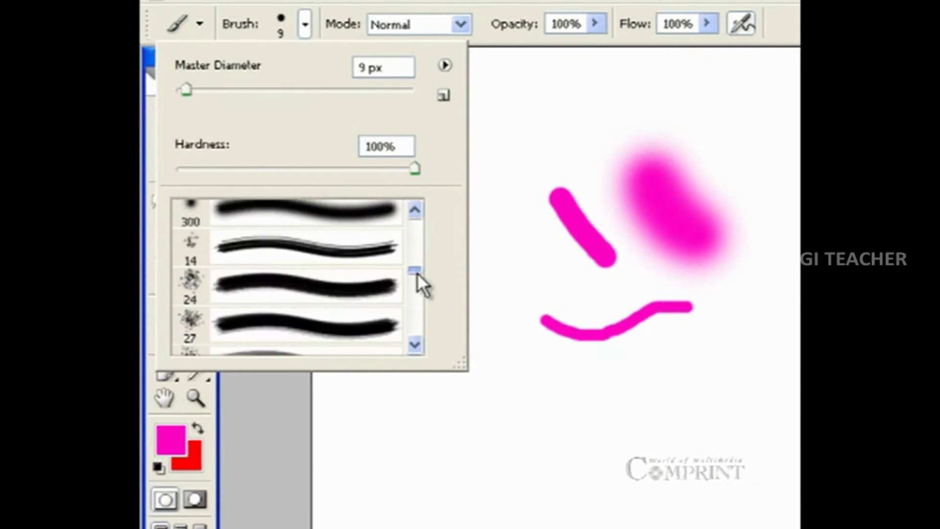
click(366, 255)
drag(545, 376, 712, 376)
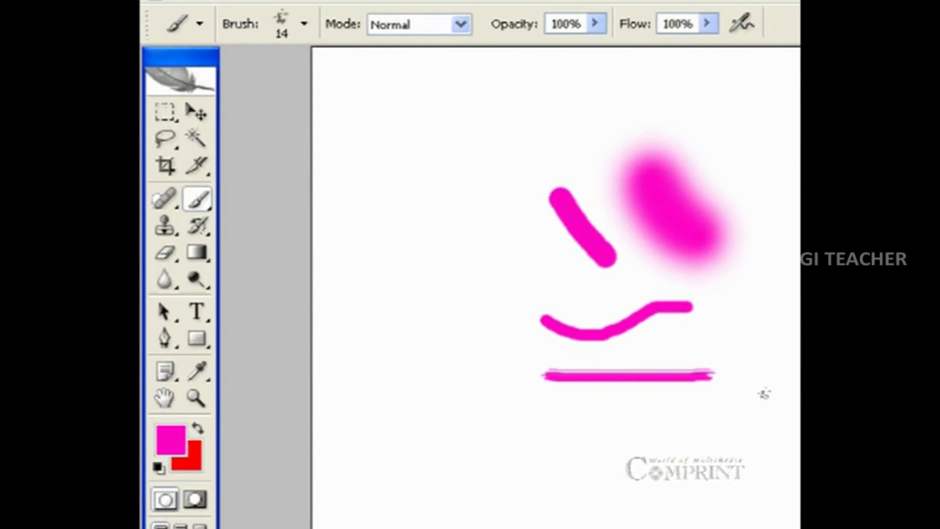
Stamp three pink 29 px stars stacked vertically at the left of the strokes
click(304, 25)
drag(419, 274, 422, 302)
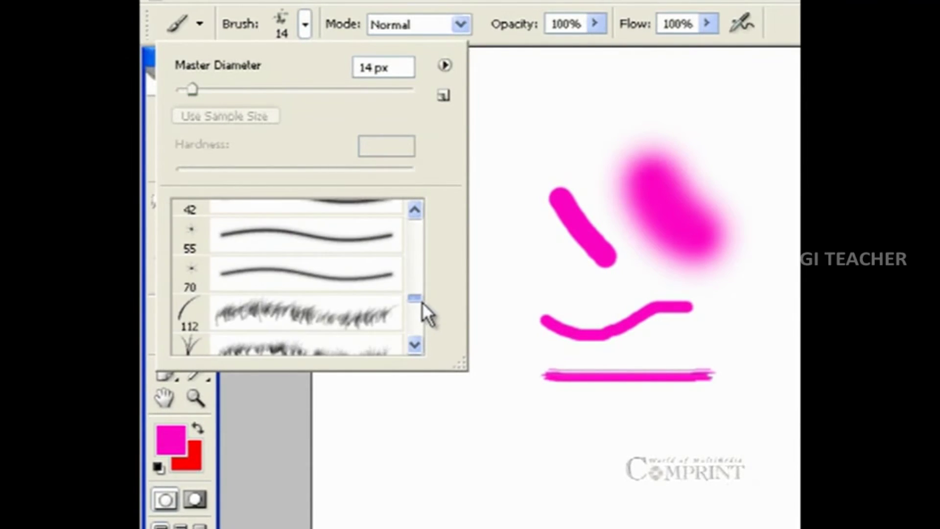
drag(422, 302, 424, 310)
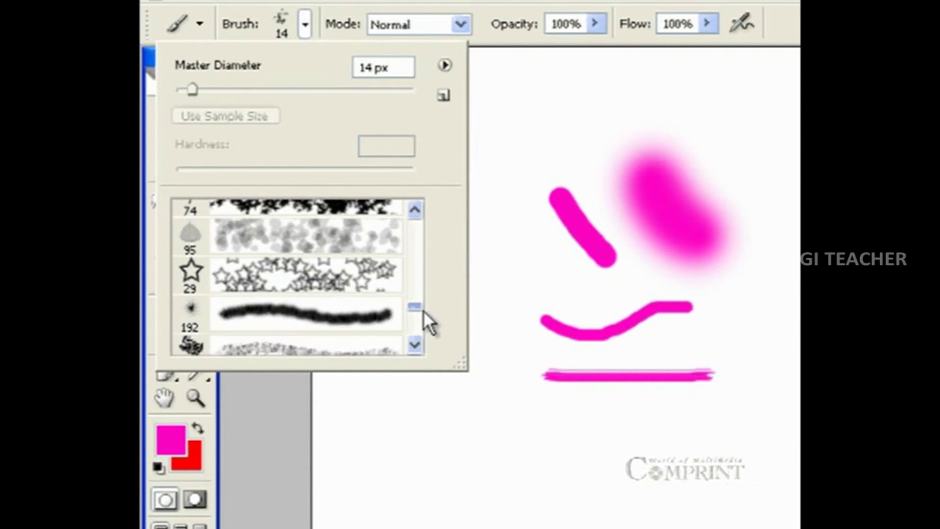
click(345, 284)
click(481, 433)
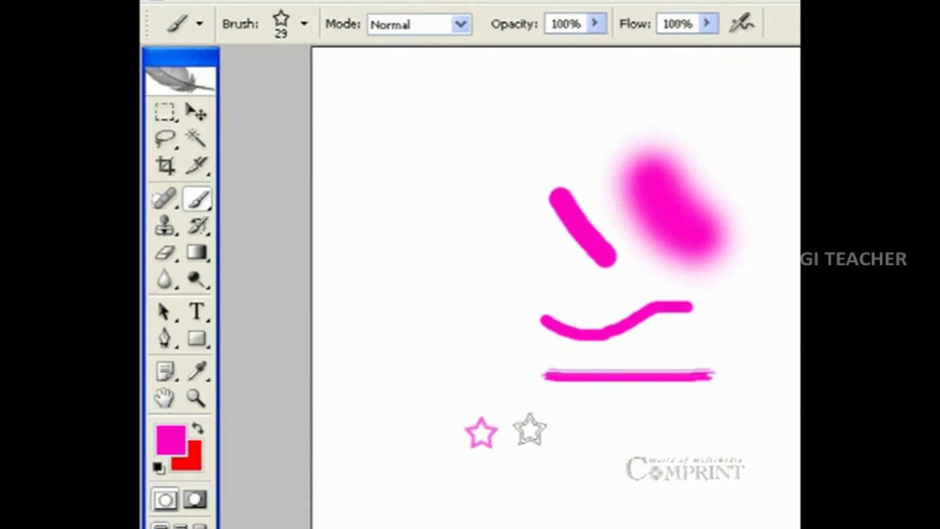
click(471, 355)
click(486, 290)
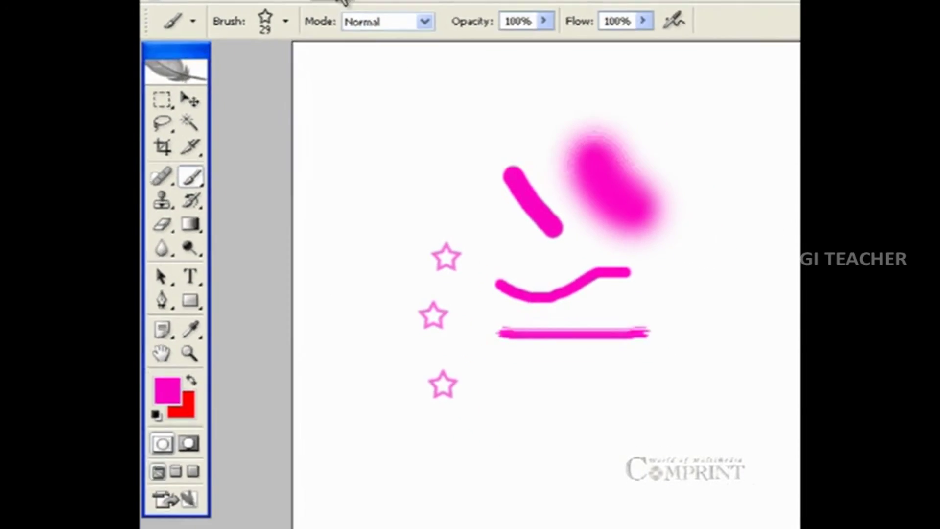
Select the 134 px grass brush from the brush presets
click(290, 22)
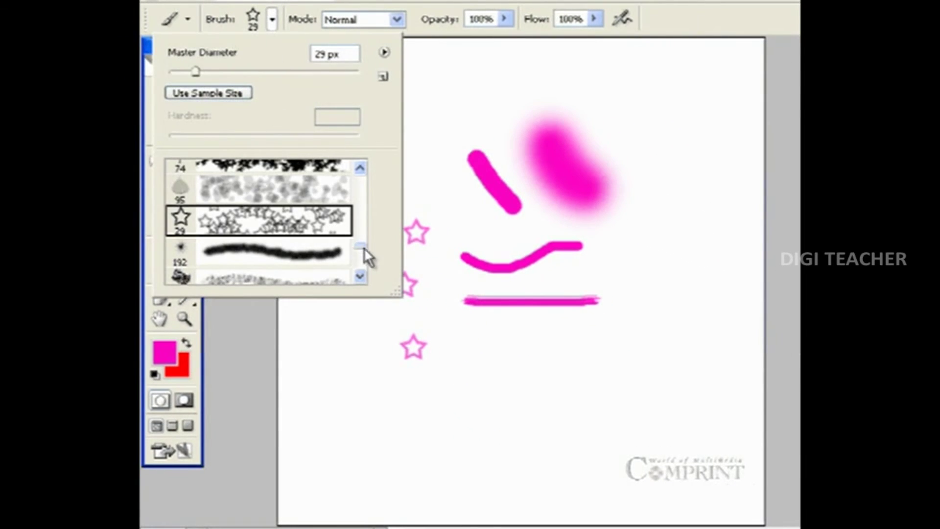
scroll(363, 243, up, 1)
scroll(363, 243, up, 2)
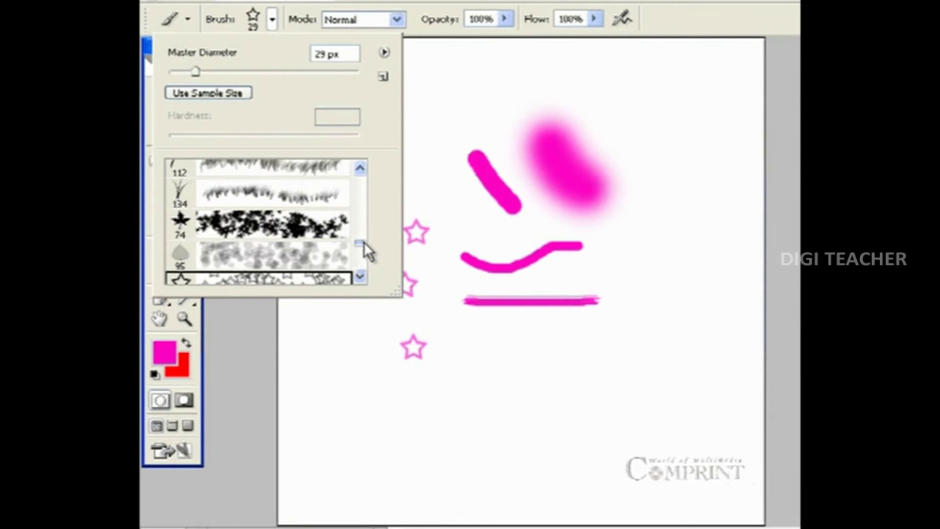
click(281, 198)
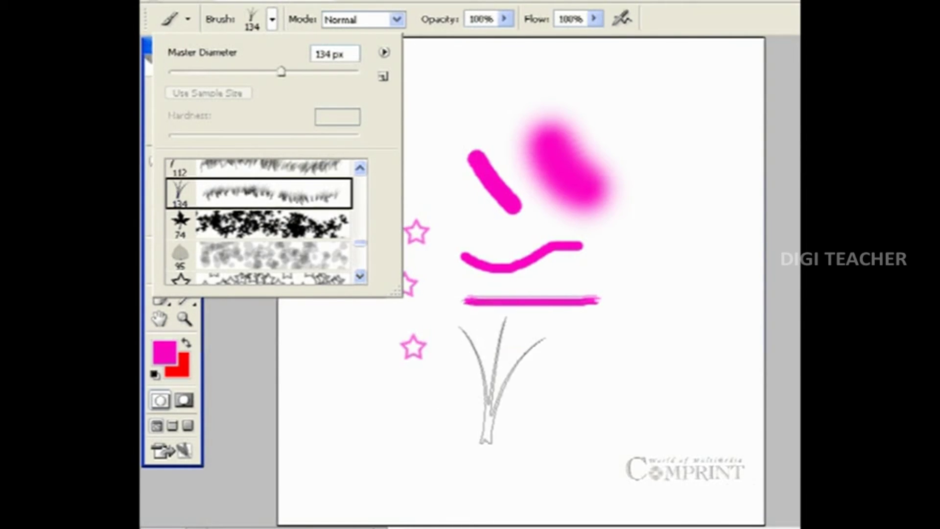
Paint a dense band of red-pink grass across the bottom of the canvas
click(519, 387)
click(612, 382)
click(673, 378)
mouse_move(674, 382)
mouse_down()
mouse_move(514, 390)
mouse_move(652, 392)
mouse_up()
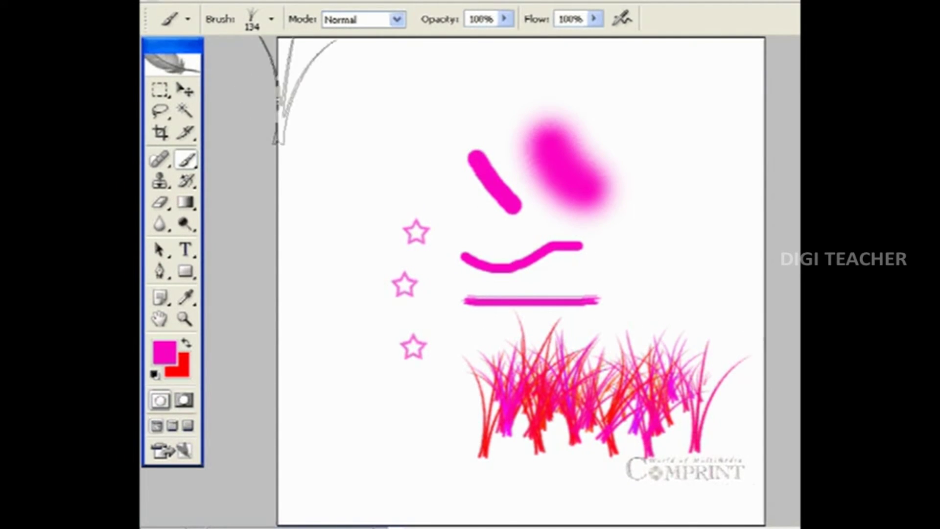
Scatter pink leaves across the lower left with the 74 px leaf brush
click(272, 19)
click(245, 229)
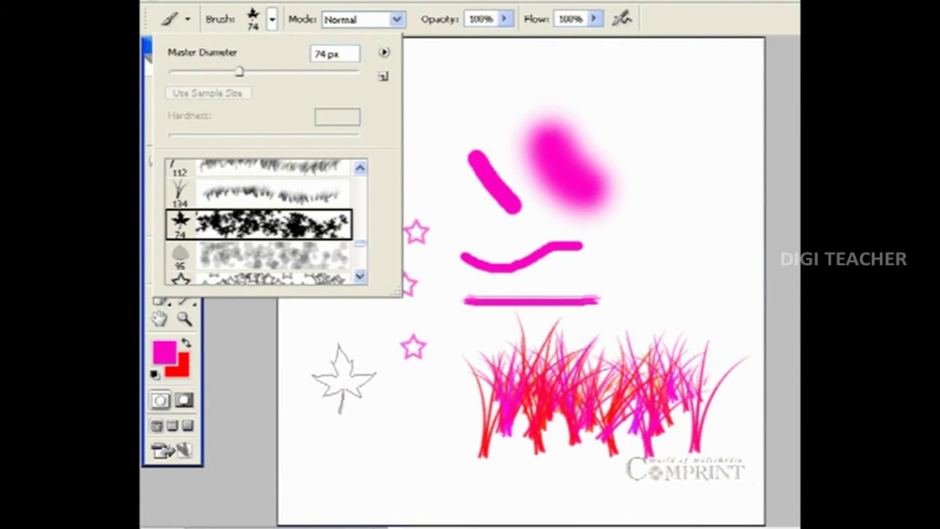
click(358, 403)
mouse_move(358, 407)
mouse_down()
mouse_move(326, 316)
mouse_move(346, 304)
mouse_move(314, 314)
mouse_up()
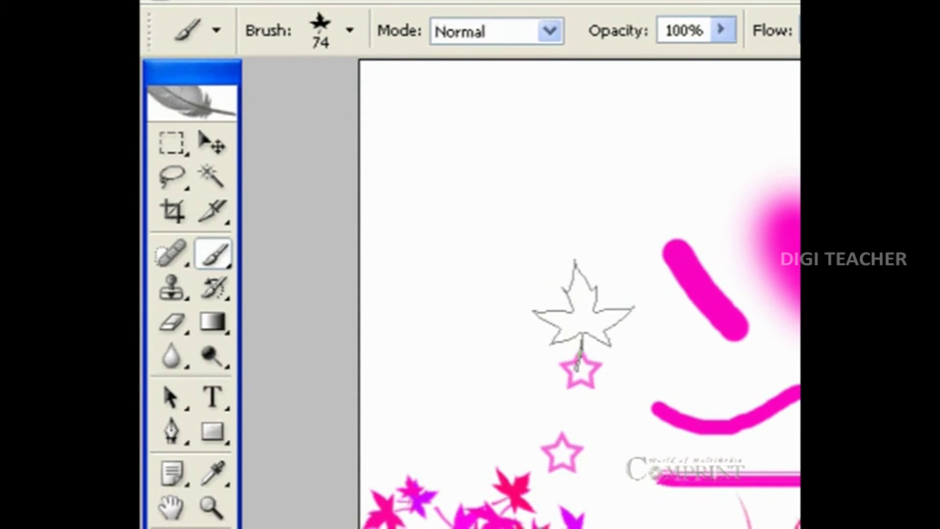
click(350, 32)
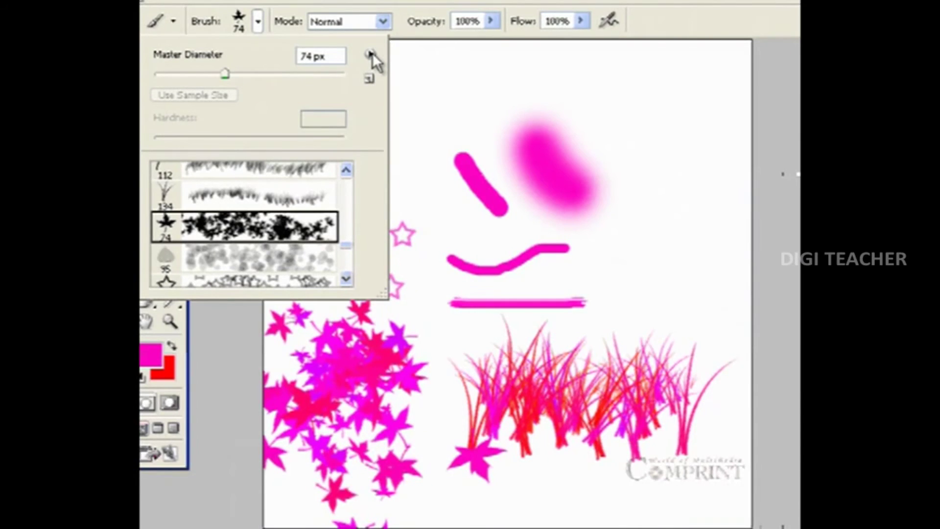
click(371, 53)
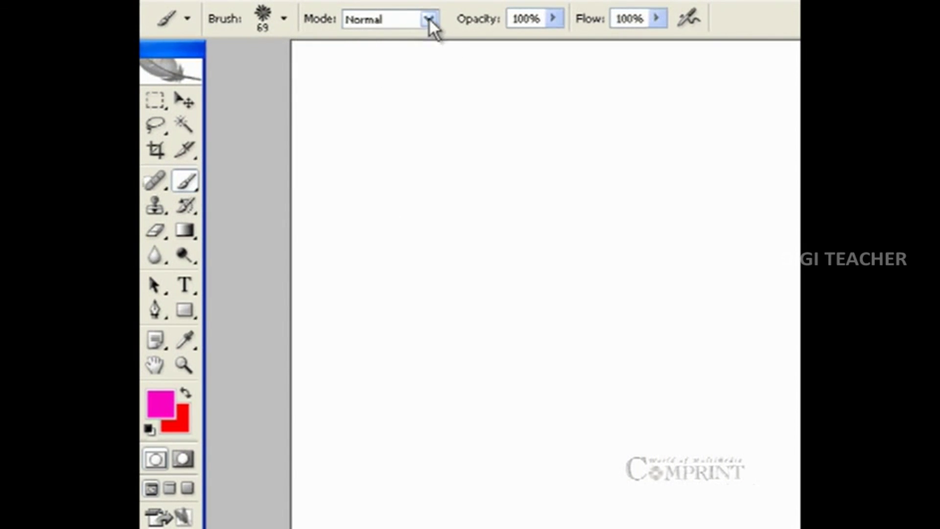
Stamp a cluster of overlapping pink-red flowers with the brush mode set to Multiply
click(429, 20)
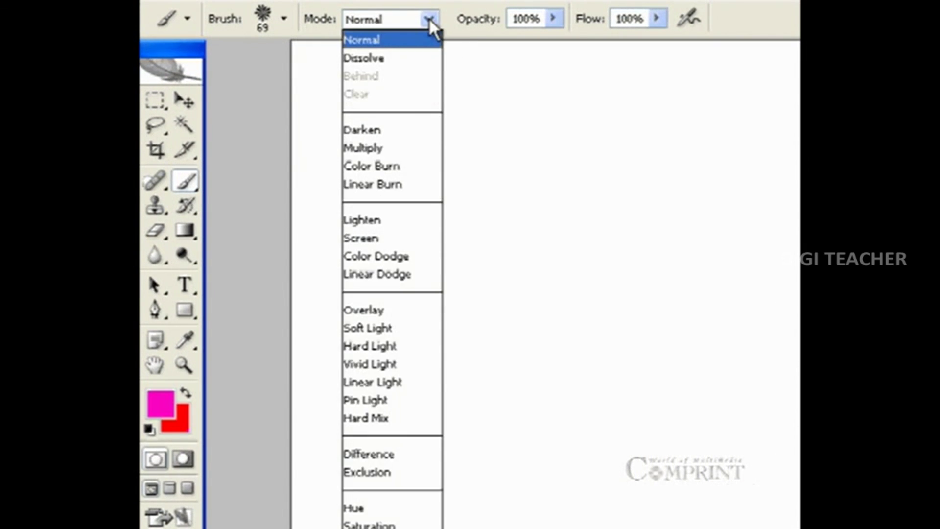
click(412, 148)
mouse_move(419, 211)
mouse_down()
mouse_move(497, 196)
mouse_move(593, 248)
mouse_move(598, 242)
mouse_up()
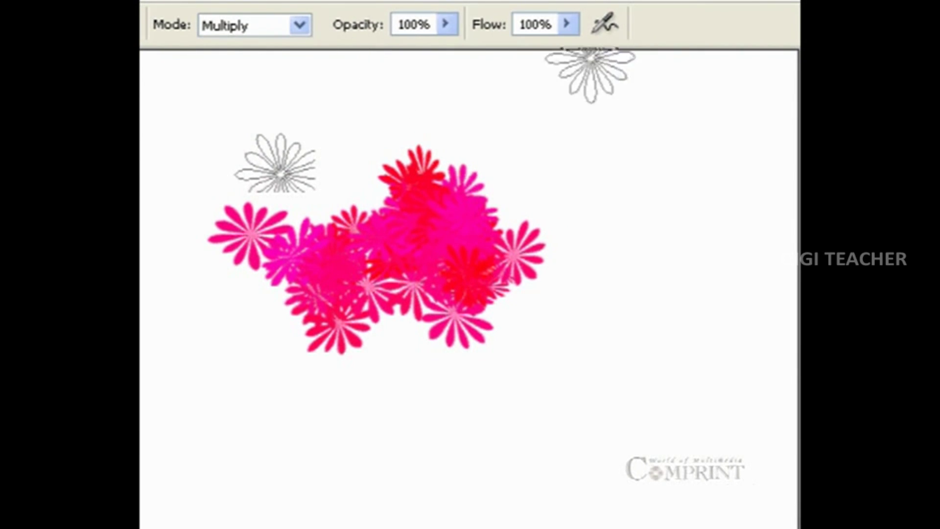
Paint a lower flower cluster at 74% opacity, then drop opacity to 27%
click(446, 25)
mouse_move(441, 35)
mouse_down()
mouse_move(447, 48)
mouse_move(411, 49)
mouse_up()
mouse_move(414, 451)
mouse_down()
mouse_move(448, 466)
mouse_move(585, 393)
mouse_up()
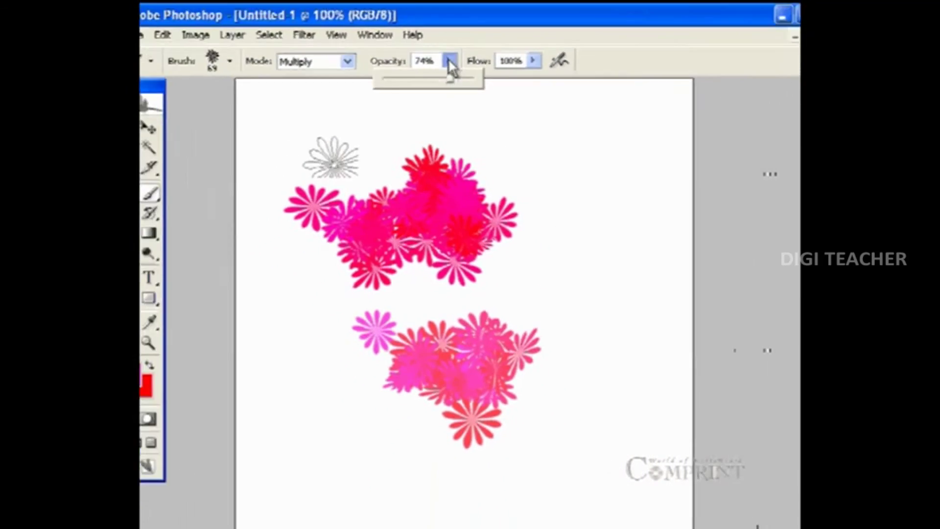
click(450, 69)
drag(455, 86, 414, 93)
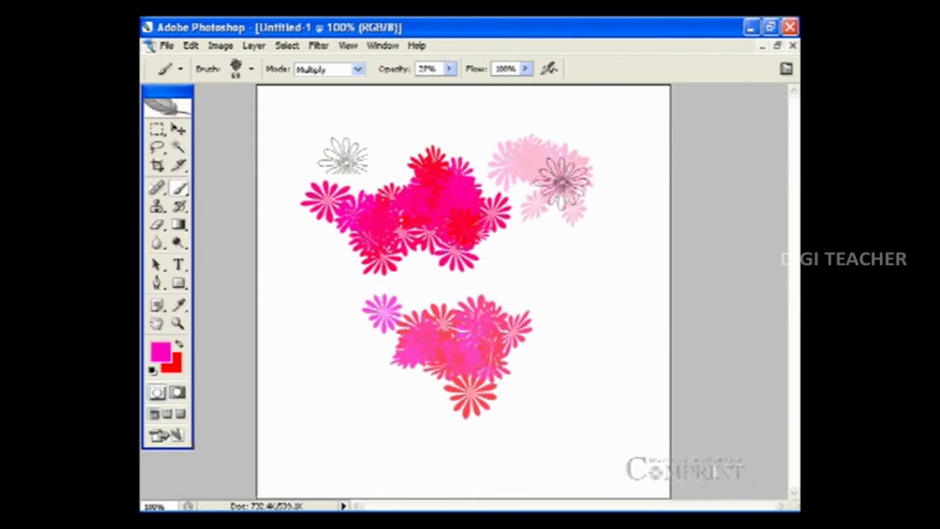